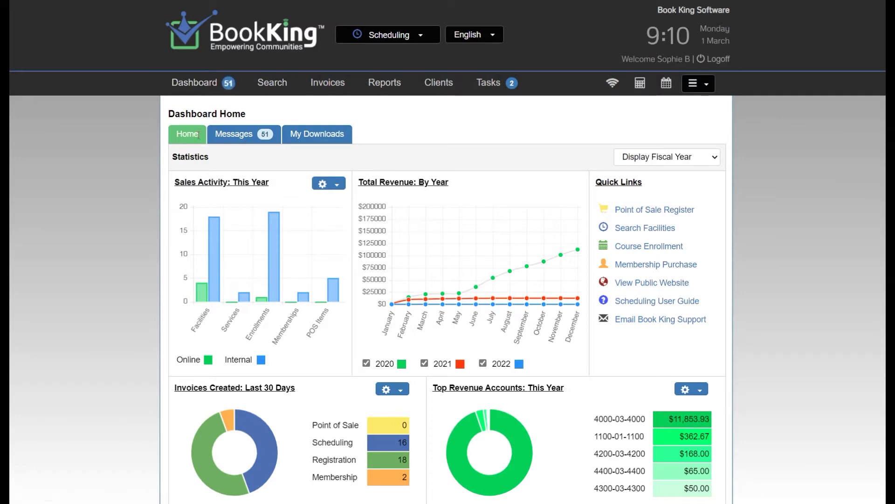
Step: Look over the dashboard's statistics, favorite reports, recent invoices and recent messages
scroll(804, 202, down, 2)
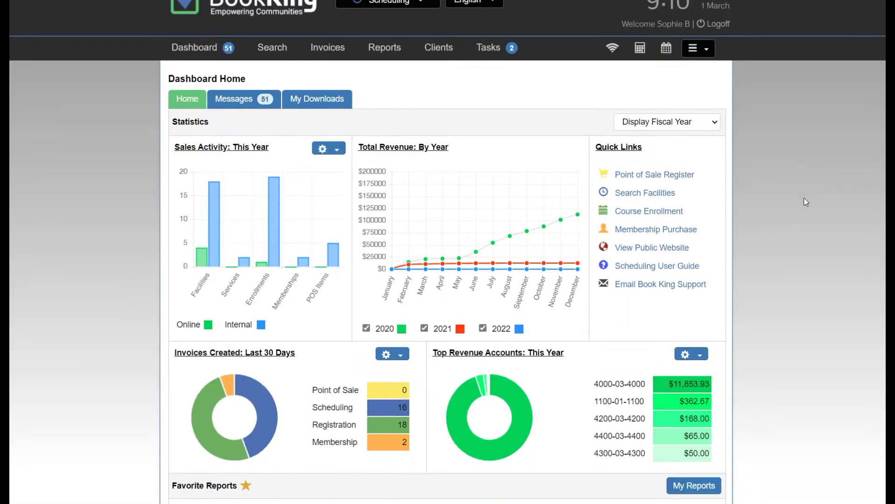
scroll(804, 202, down, 3)
scroll(806, 202, down, 2)
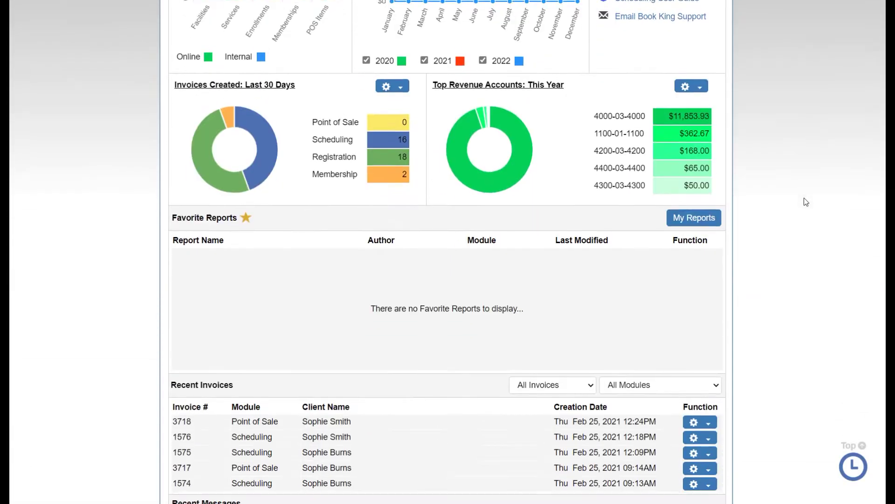
scroll(782, 252, down, 3)
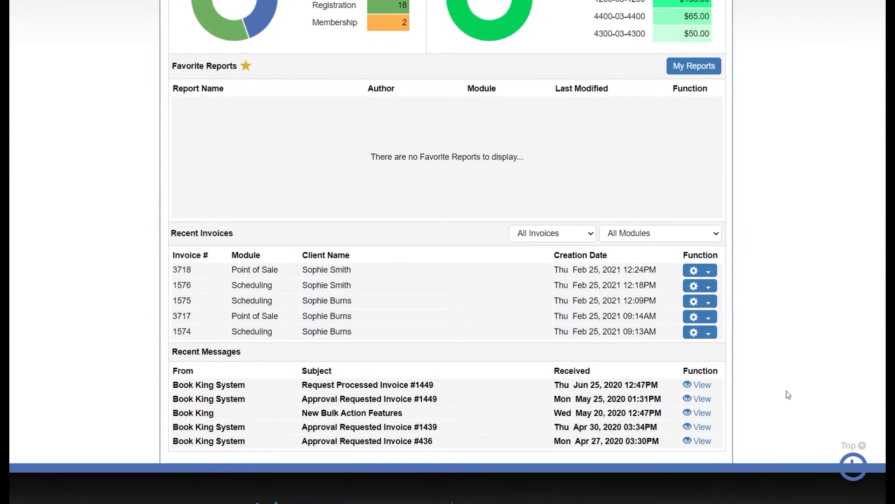
scroll(786, 391, up, 2)
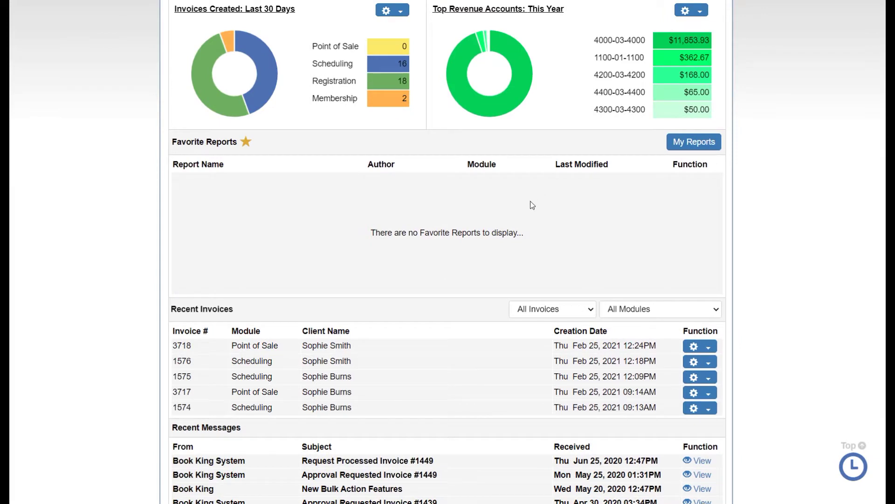
scroll(809, 249, up, 8)
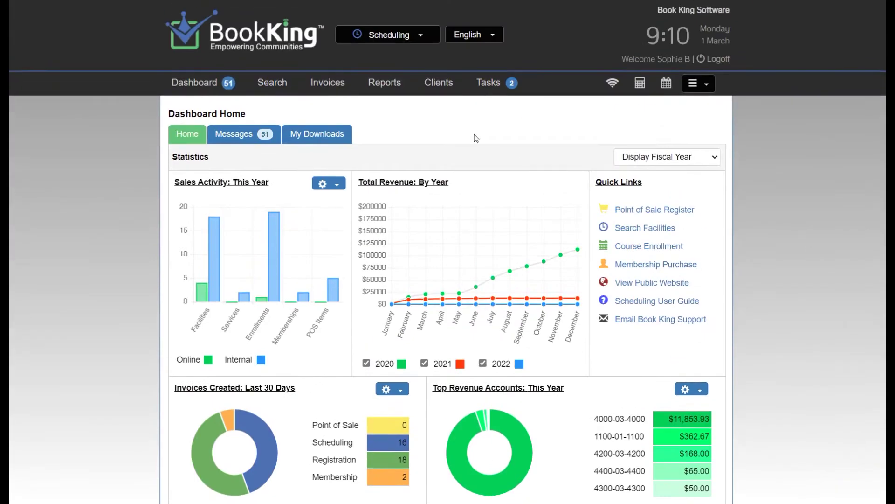
Step: Generate the scheduling Facility Week at a Glance Report for All Complexes, dated March 1, 2021
click(384, 84)
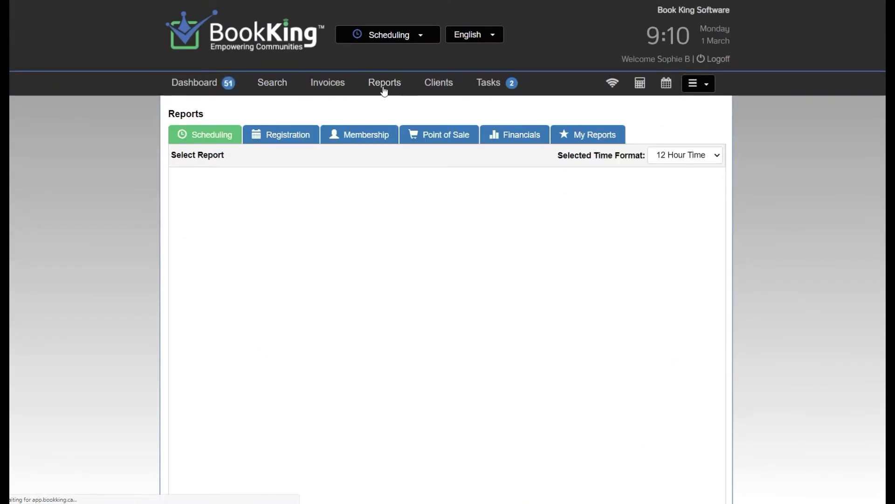
click(312, 198)
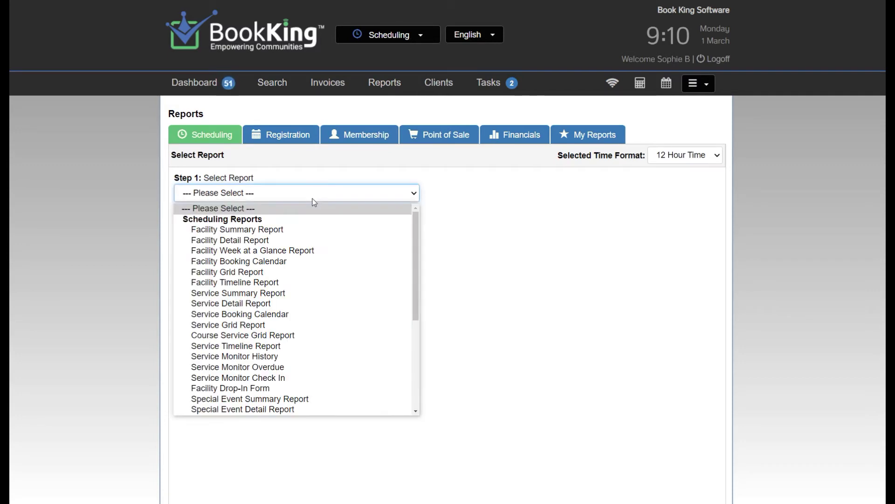
click(307, 252)
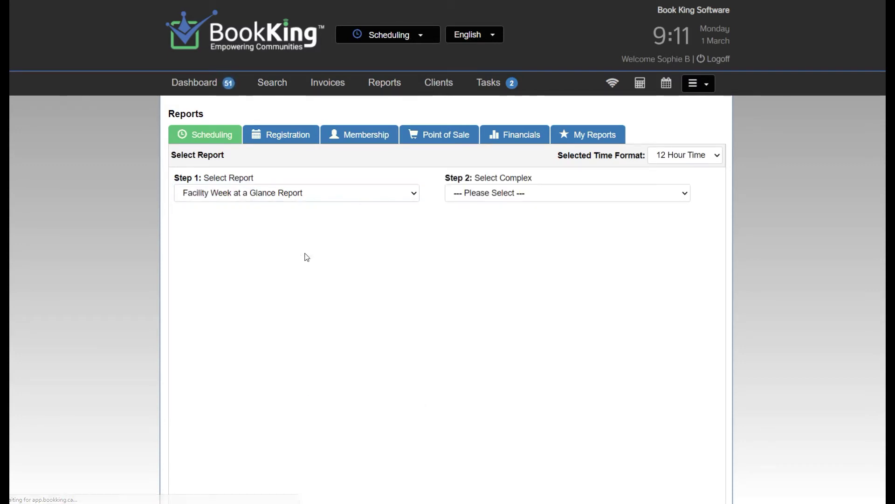
click(527, 193)
click(523, 215)
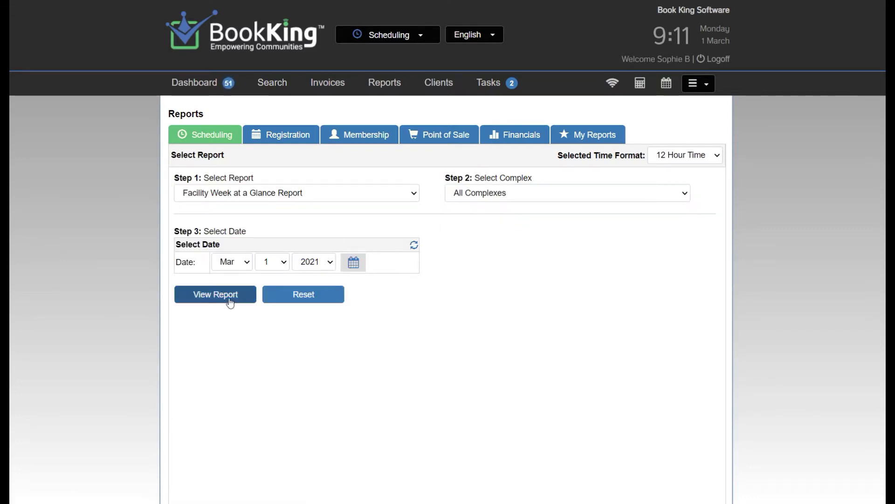
click(229, 297)
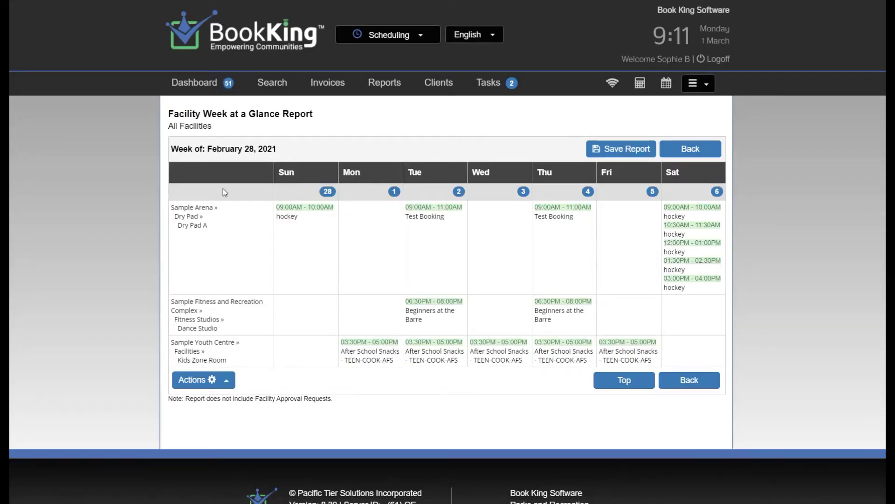
Step: Save the report as "All Facilities this Week" with date mode This Week and add it to favorites
click(619, 149)
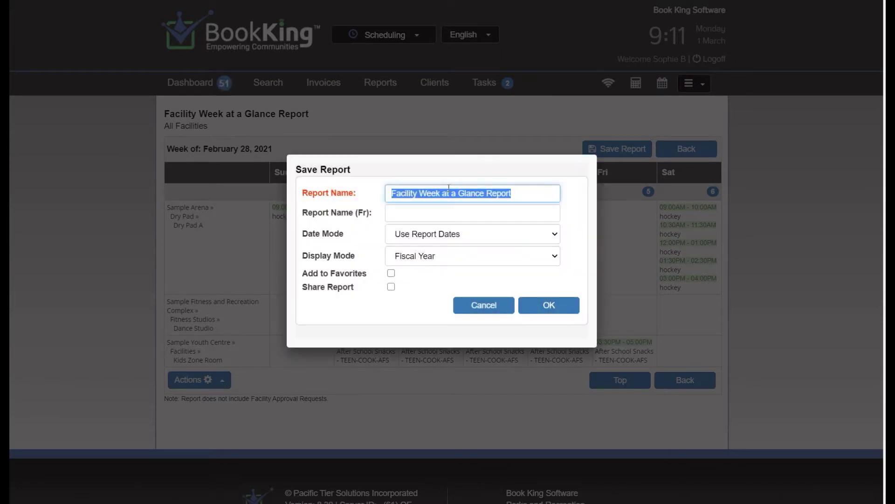
text(All Faci)
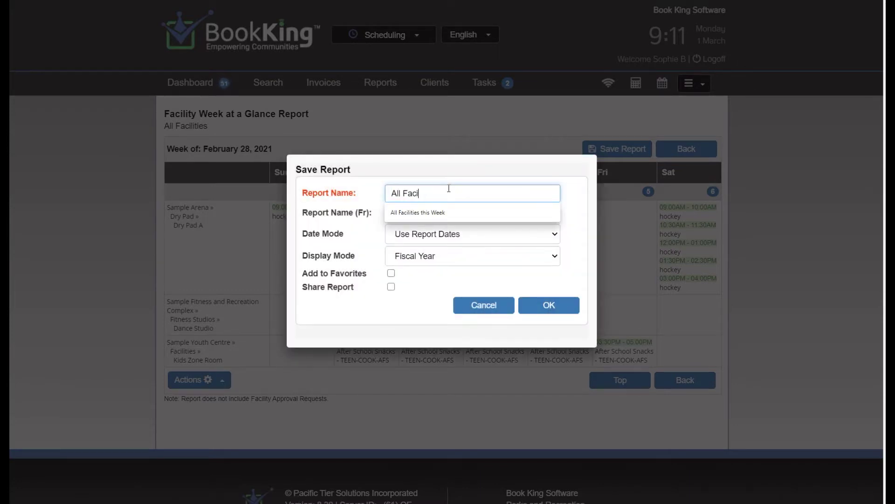
key(Down)
key(Return)
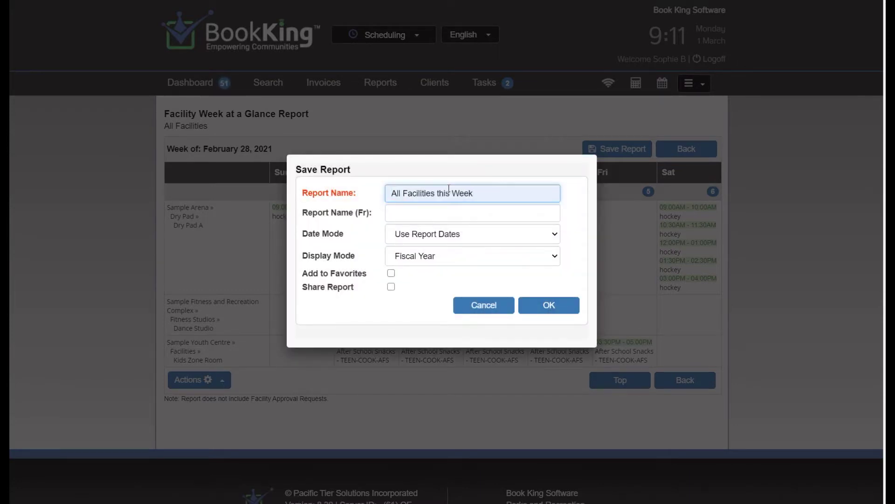
click(445, 238)
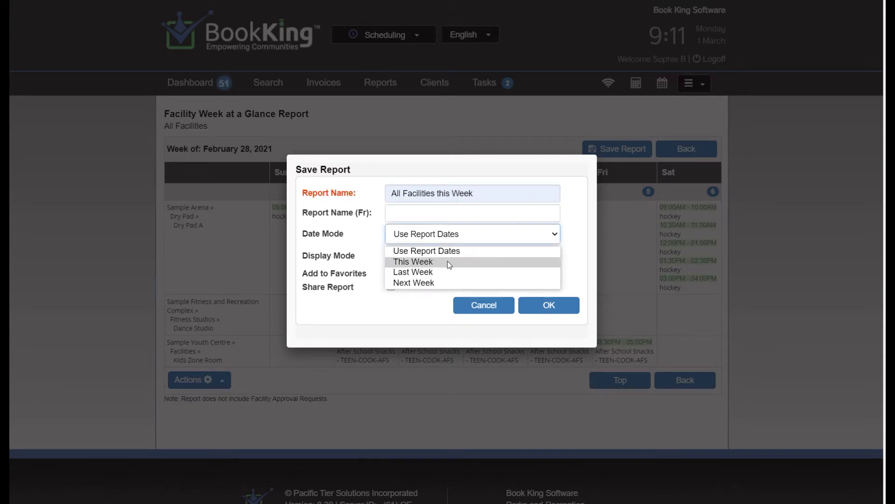
click(449, 264)
click(392, 275)
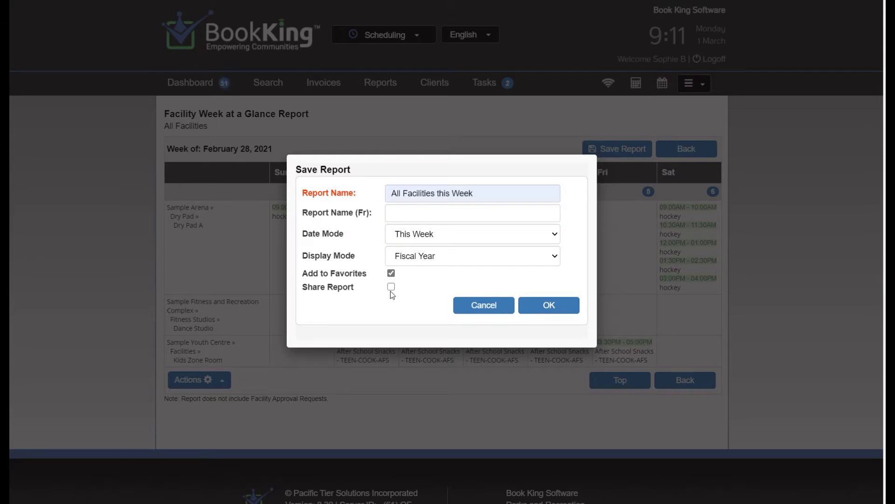
click(546, 312)
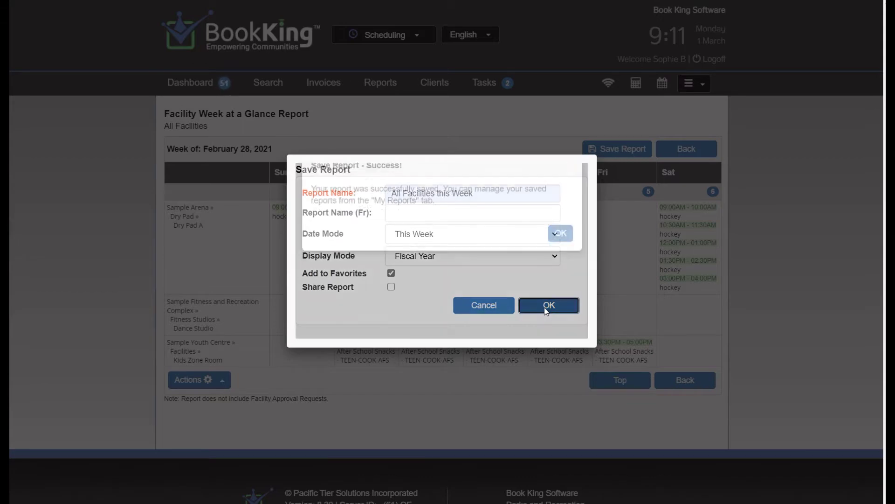
click(558, 246)
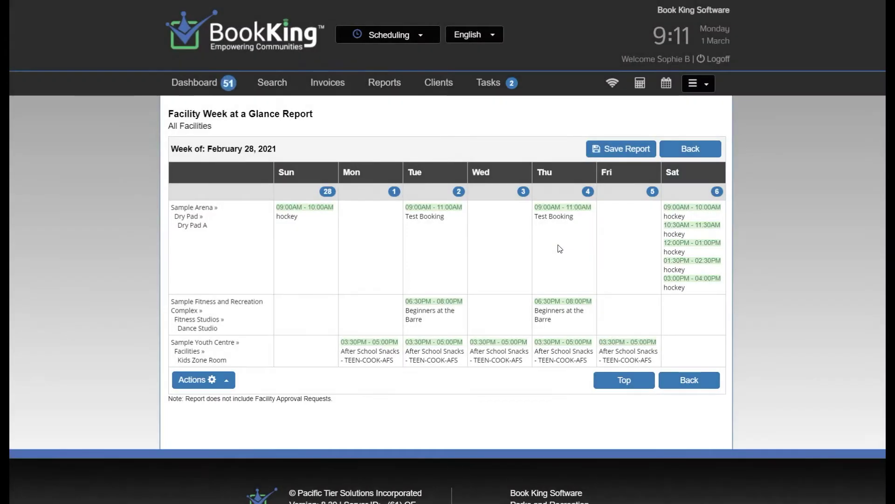
Step: Check the dashboard home's Favorite Reports list for the saved facilities report
click(192, 84)
click(184, 135)
scroll(553, 151, down, 1)
scroll(553, 153, down, 5)
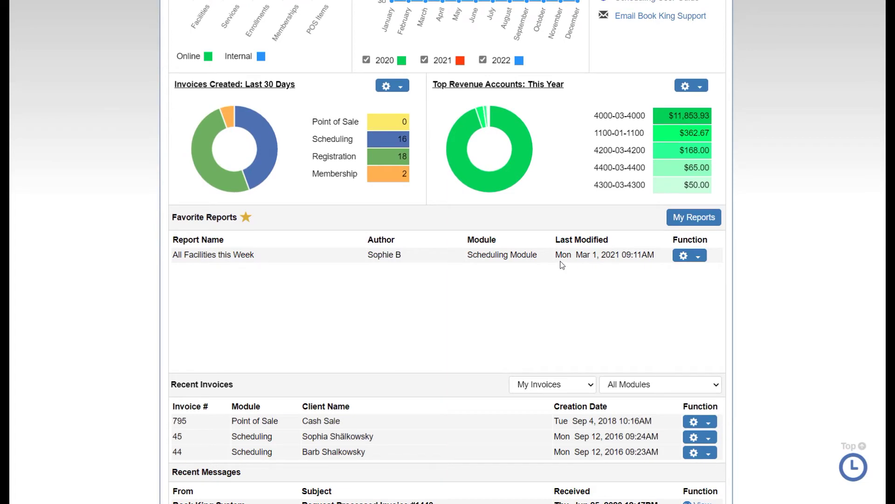
scroll(562, 265, up, 6)
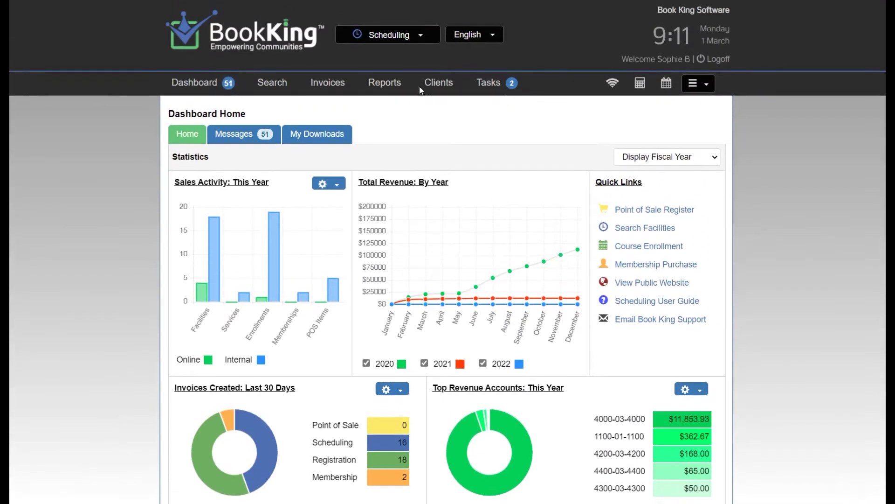
Step: Switch to the Registration module and generate the Online Enrollment Detail Report with Enrollments by Date for March 1, 2021
click(394, 35)
click(395, 57)
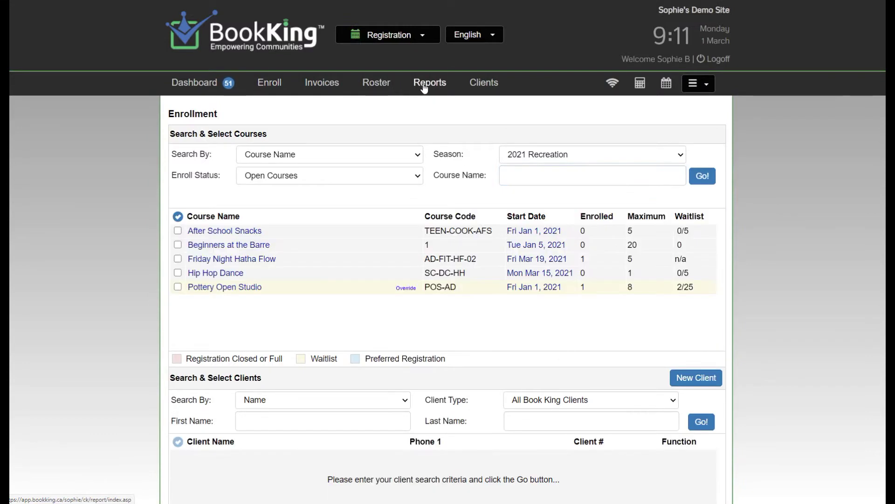
click(424, 86)
click(277, 198)
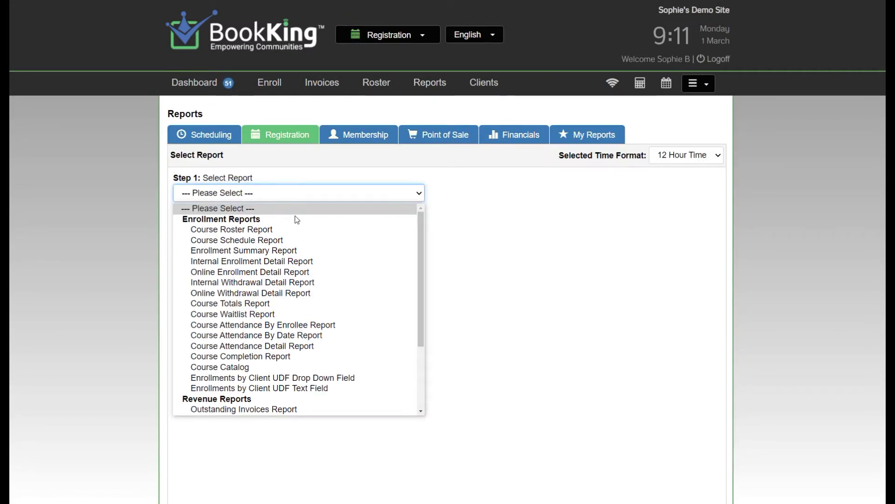
click(272, 272)
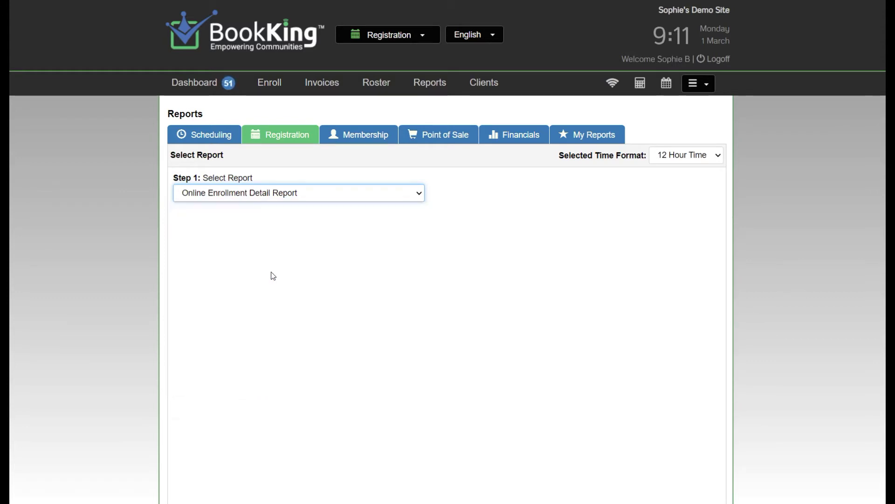
click(457, 193)
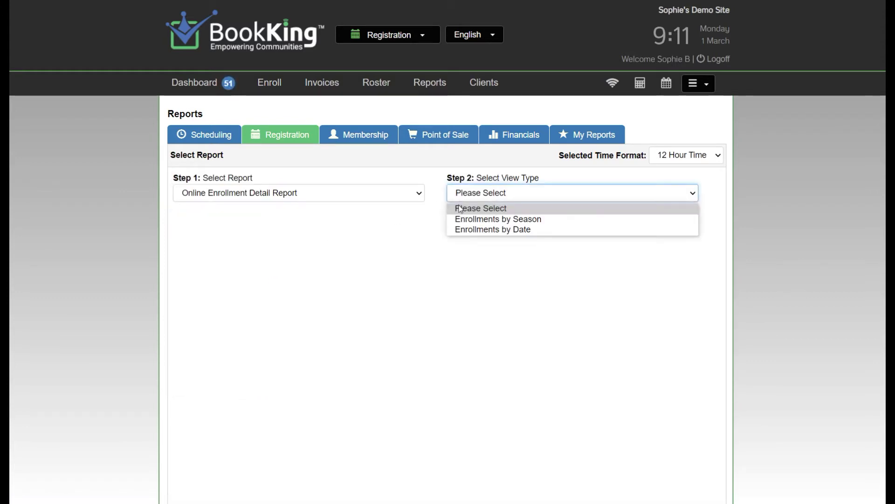
click(463, 229)
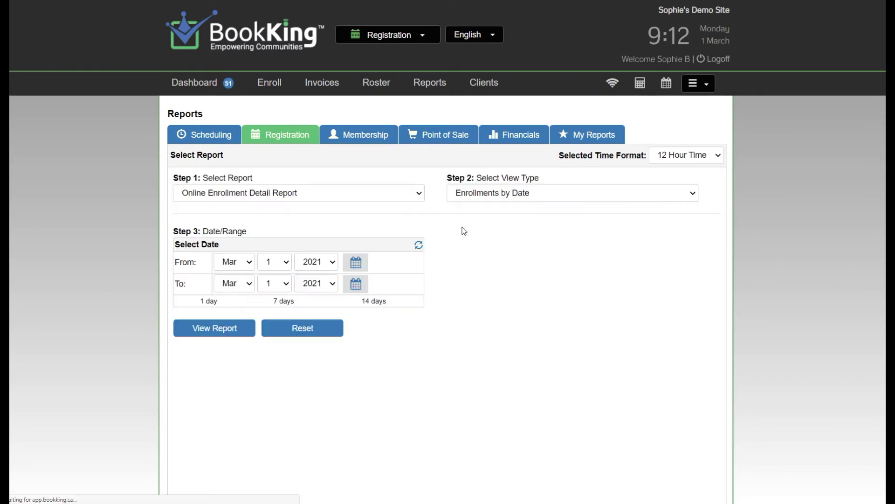
click(222, 335)
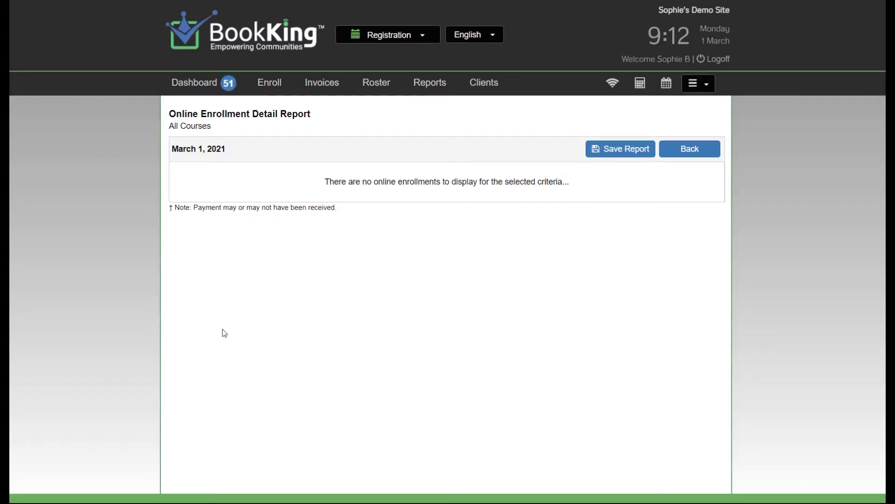
Step: Save the enrollment report as "Online Enrollments Today" with date mode Today and add it to favorites
click(618, 153)
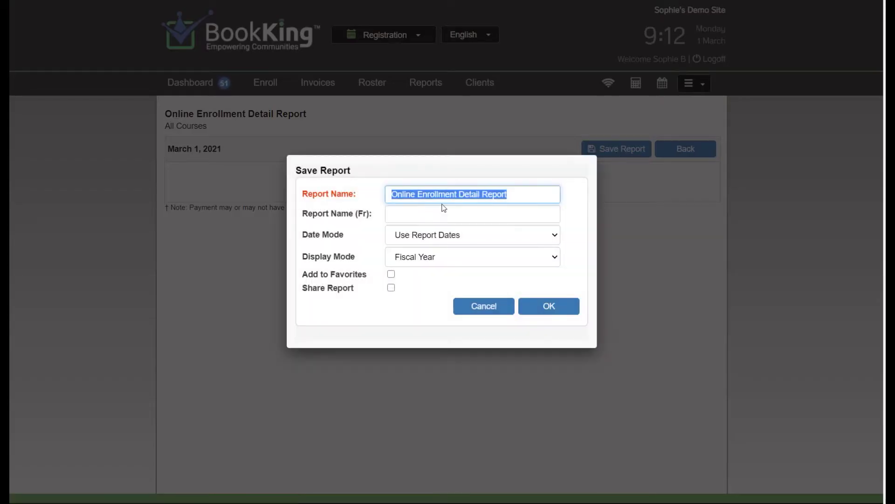
text(Online Enro)
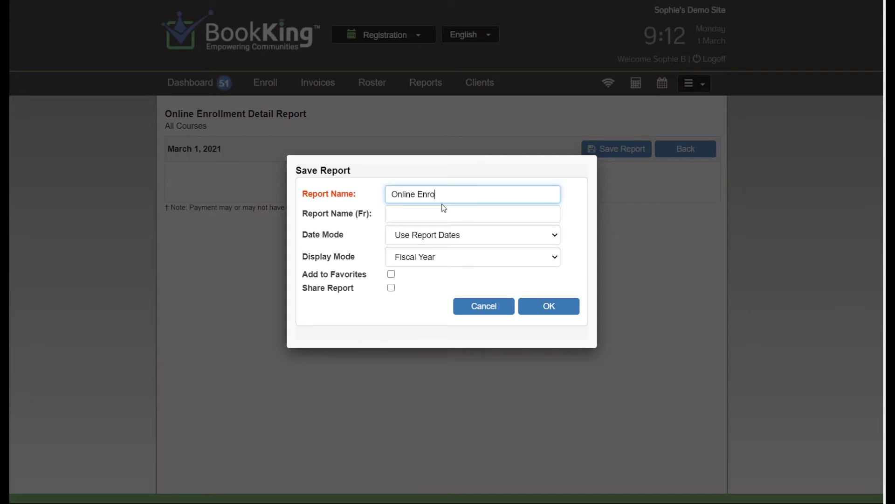
text(llments Today)
click(452, 246)
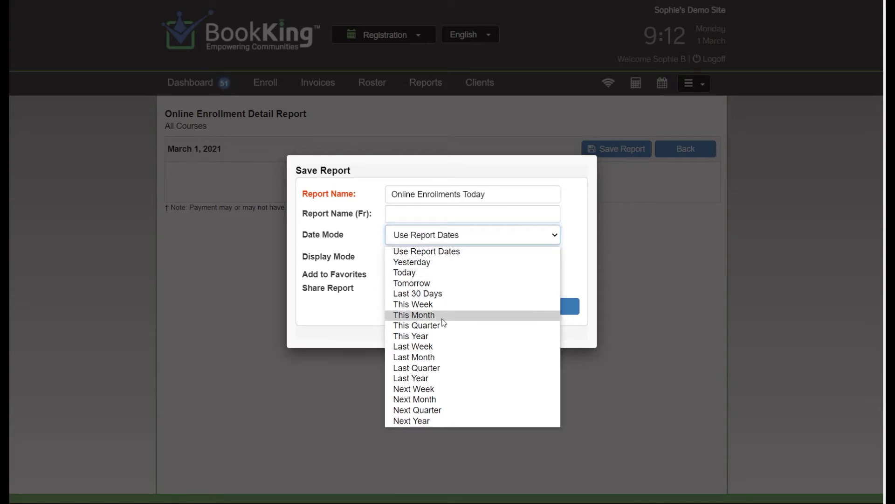
click(437, 274)
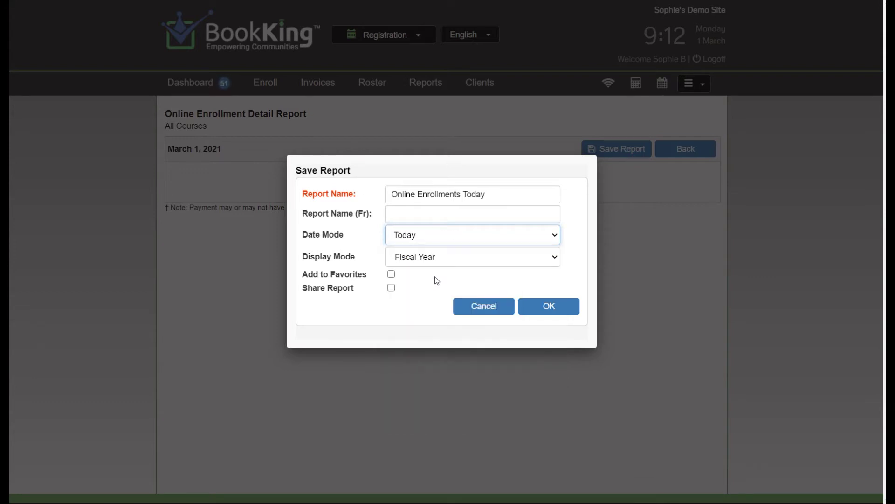
click(391, 275)
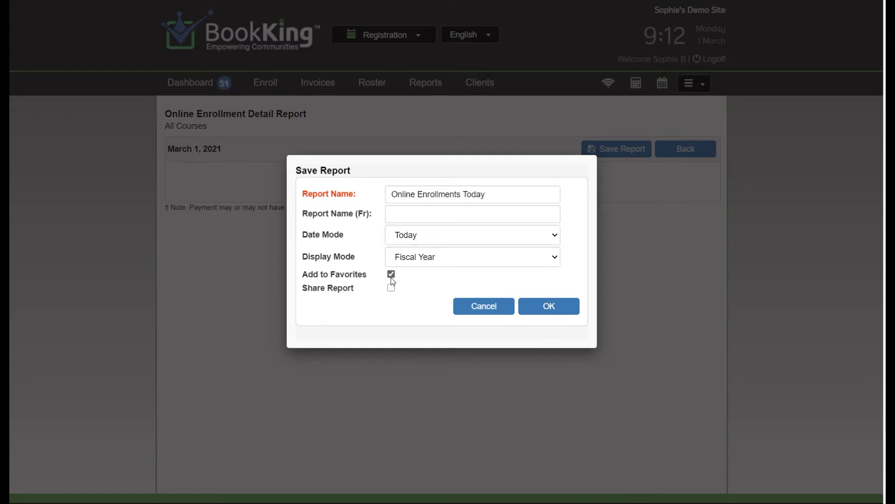
click(535, 307)
click(555, 253)
Step: Switch to the Membership reports and choose the Membership Expiry Report for All Categories
click(683, 153)
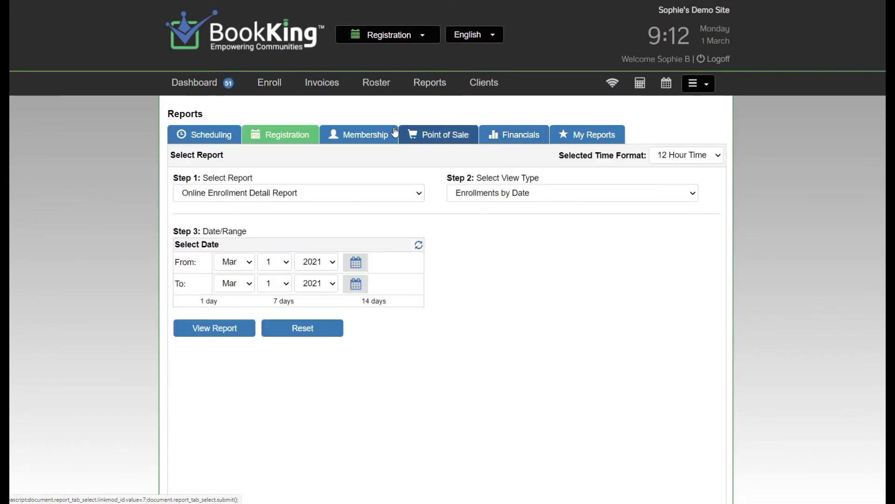
click(388, 135)
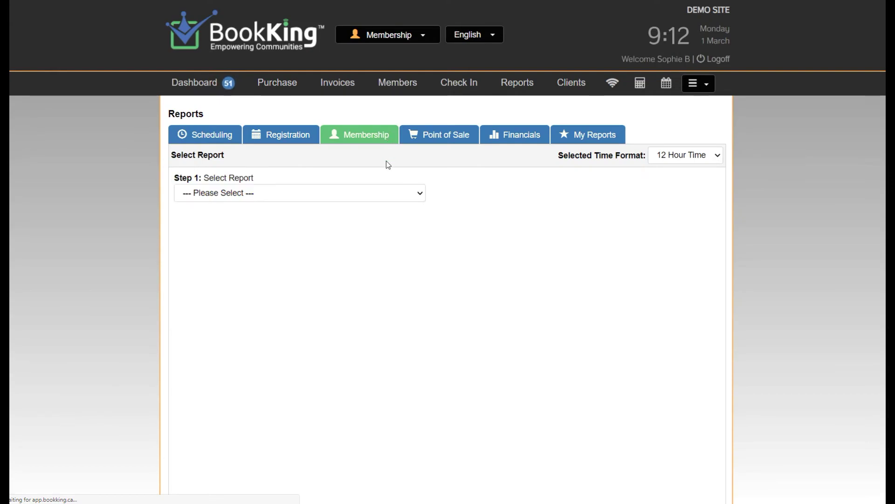
click(373, 193)
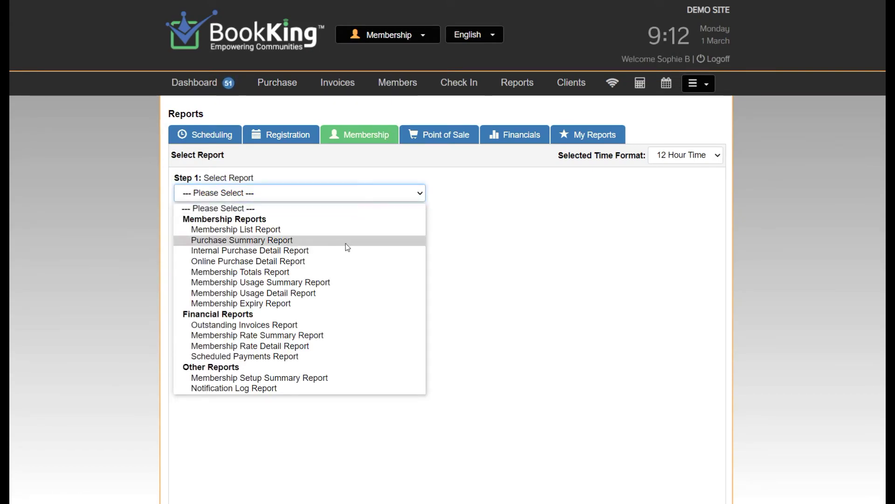
click(338, 303)
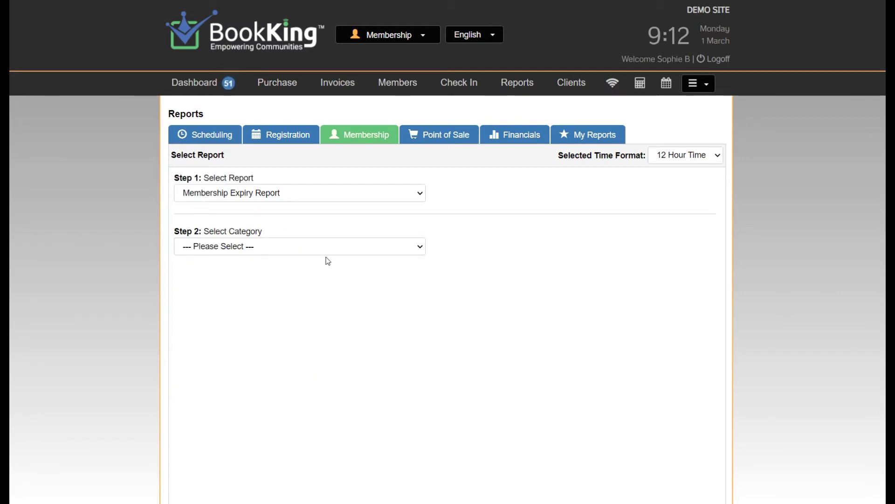
click(326, 246)
click(318, 275)
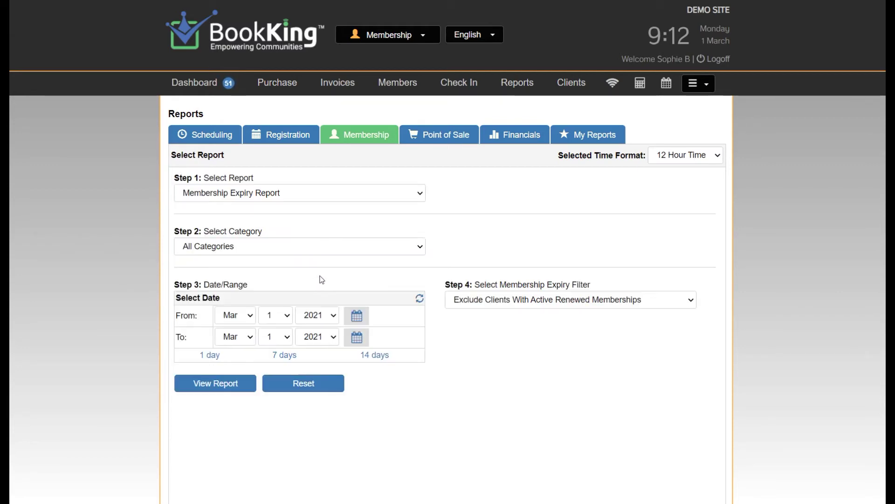
Step: Set the expiry report's end date to March 31, 2021 and generate the report
click(269, 341)
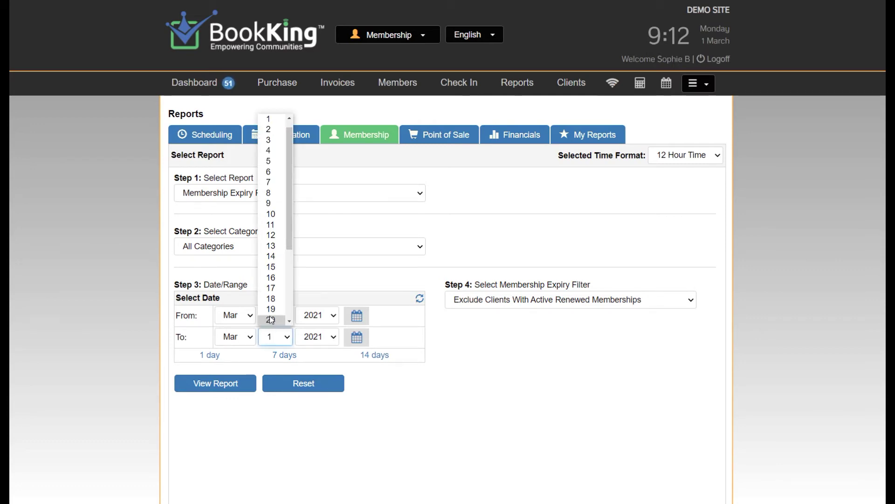
scroll(271, 320, down, 3)
scroll(271, 321, down, 2)
click(272, 321)
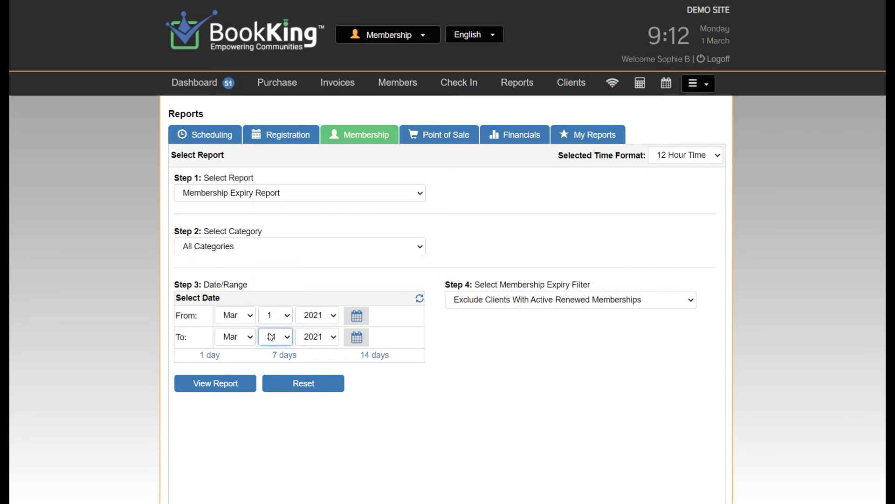
click(232, 387)
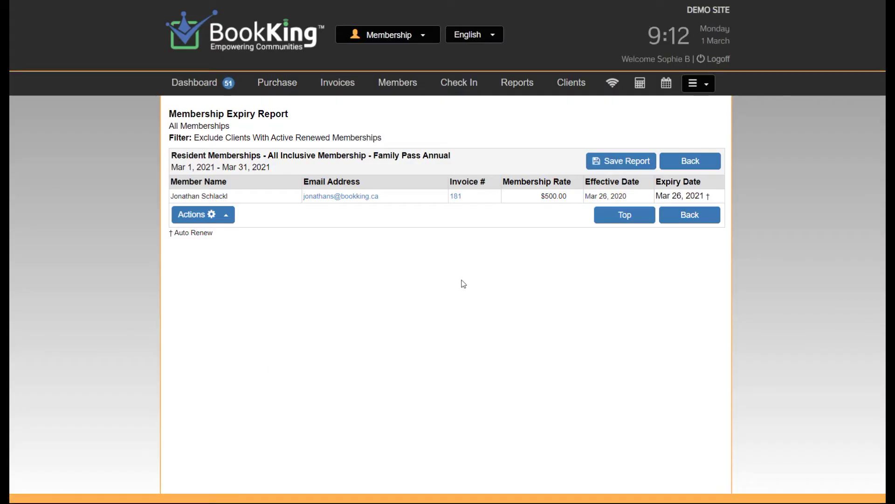
Step: Save the expiry report as "Memberships Expiring This Month" with date mode This Month and add it to favorites
click(625, 160)
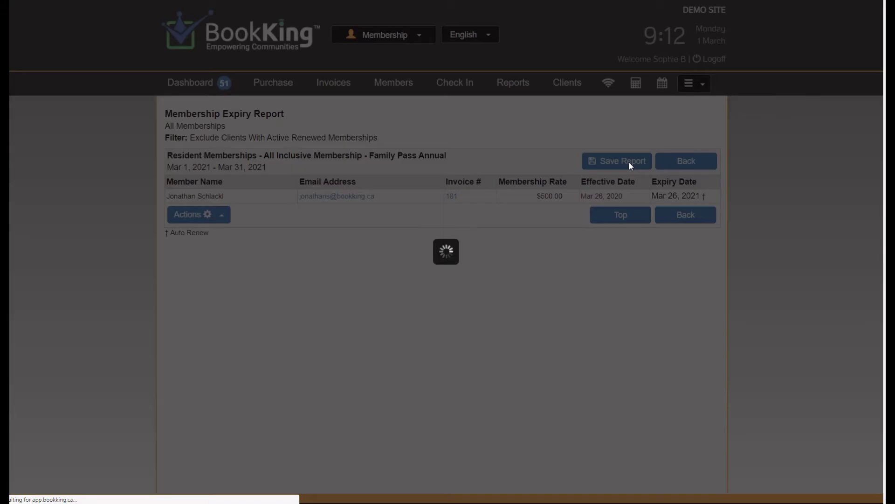
click(426, 241)
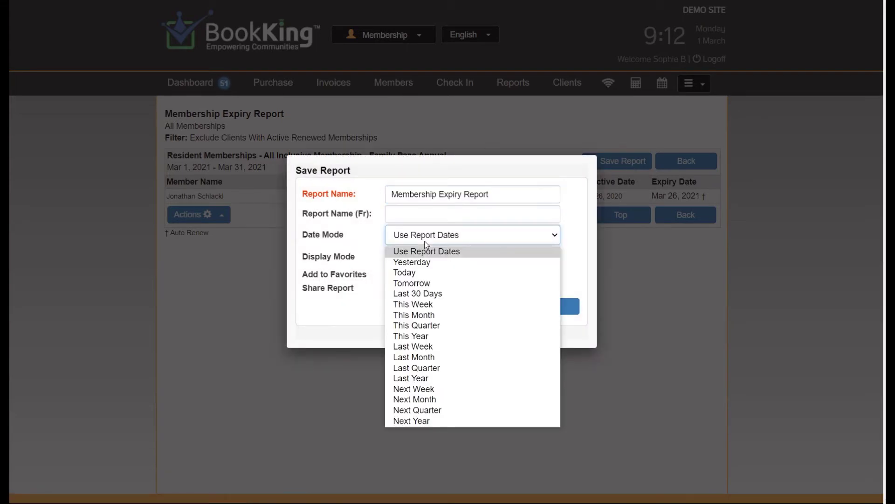
click(428, 316)
click(446, 201)
click(446, 198)
key(ctrl+a)
text(Membership)
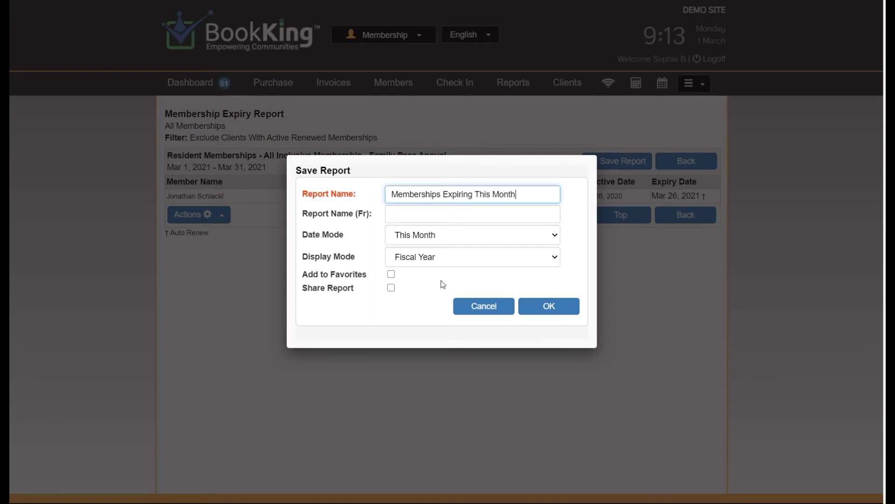
click(391, 273)
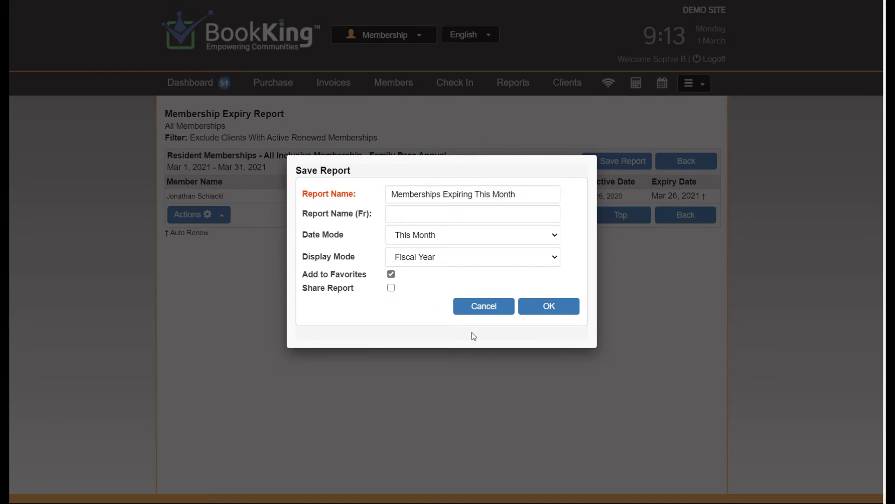
click(544, 310)
click(567, 251)
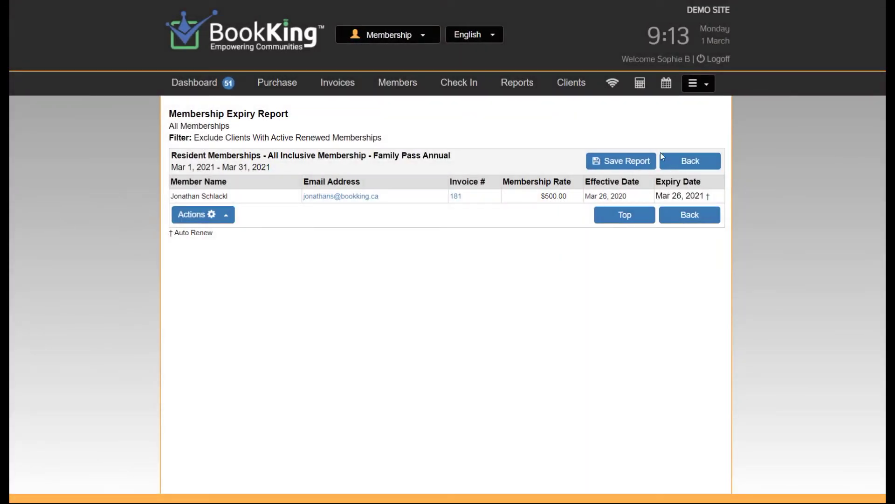
Step: Switch to the Financials reports and generate the Transaction Activity Report for All Registers and All Users for March 1, 2021
click(683, 163)
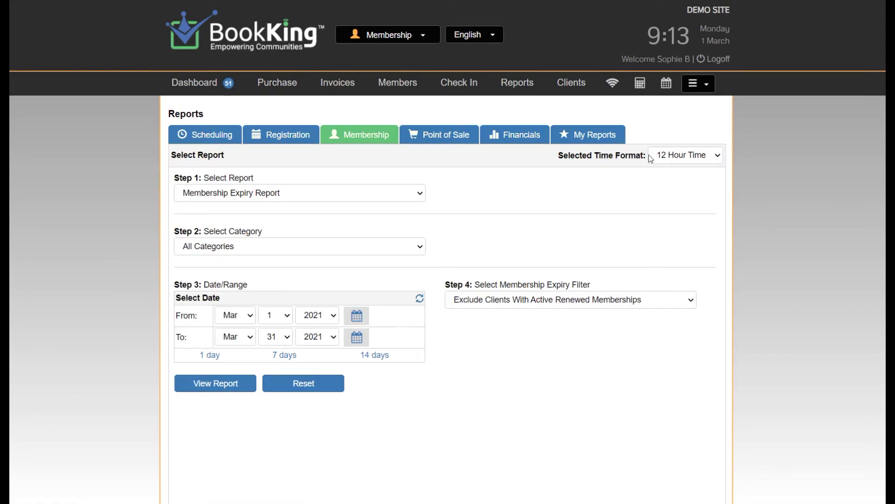
click(522, 139)
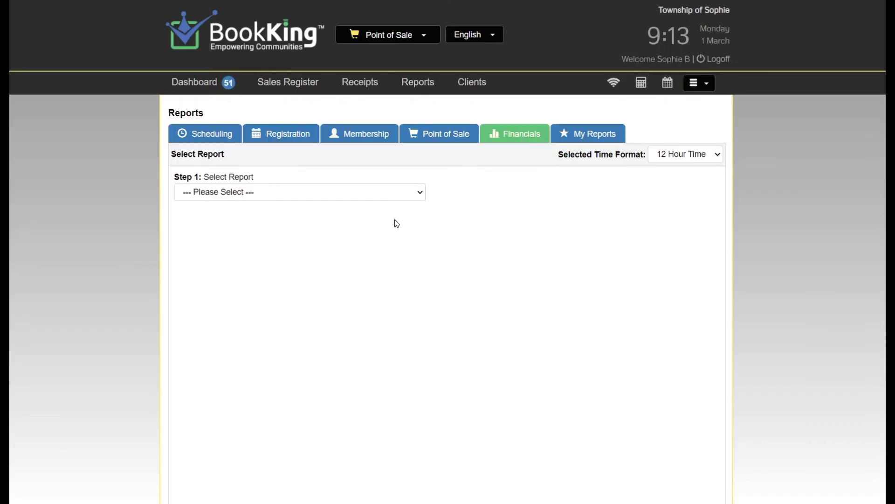
click(395, 194)
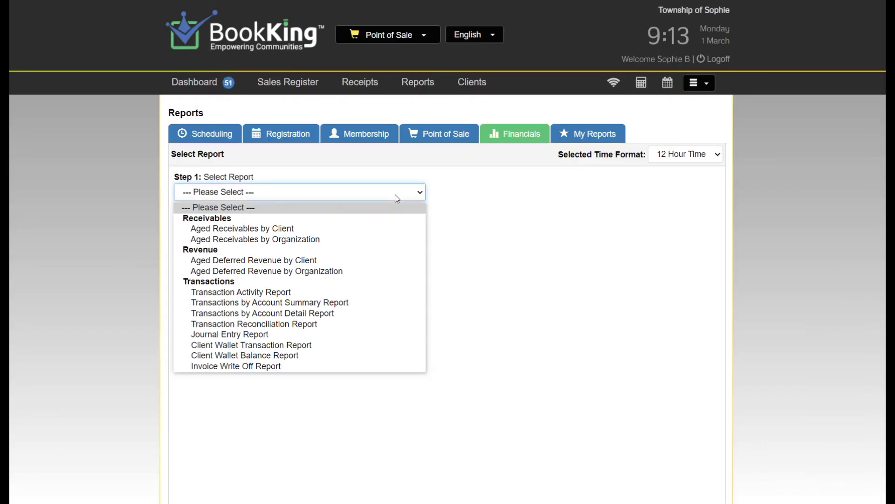
click(334, 294)
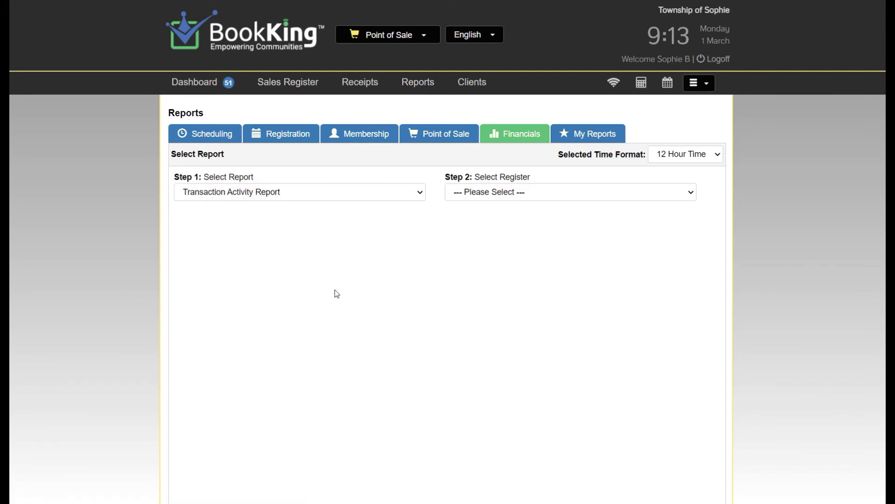
click(469, 195)
click(469, 218)
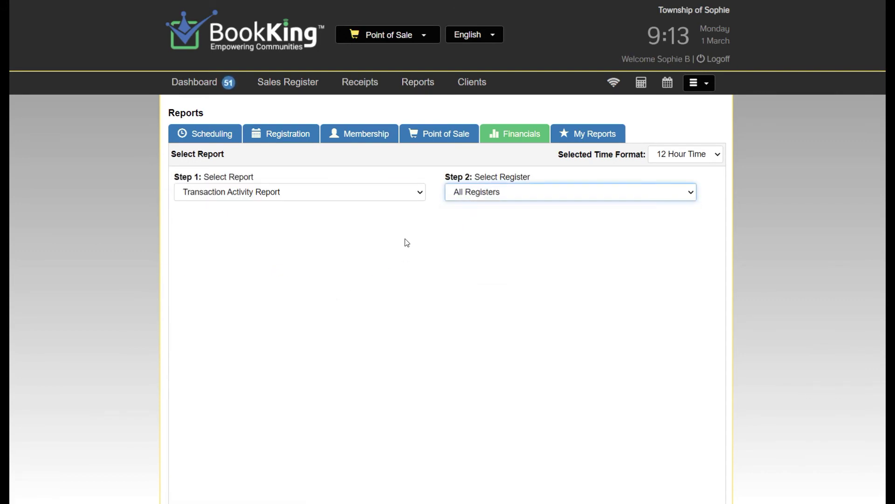
click(244, 245)
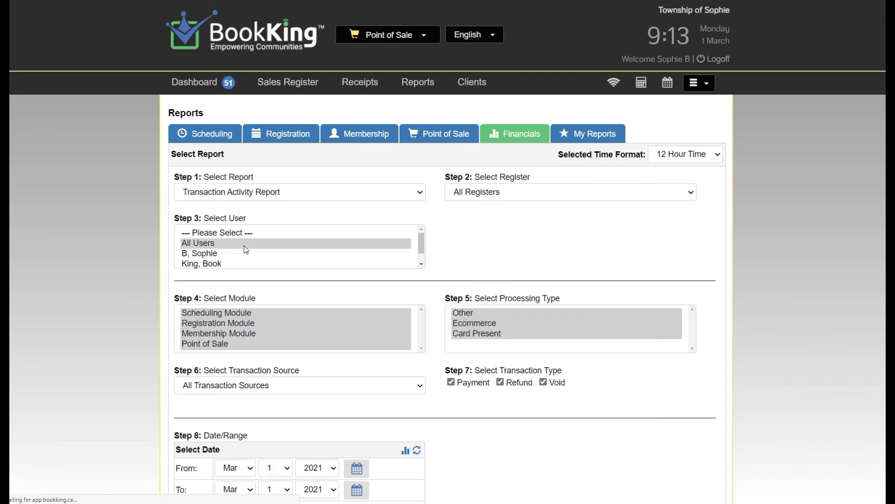
scroll(245, 245, down, 1)
scroll(220, 404, down, 3)
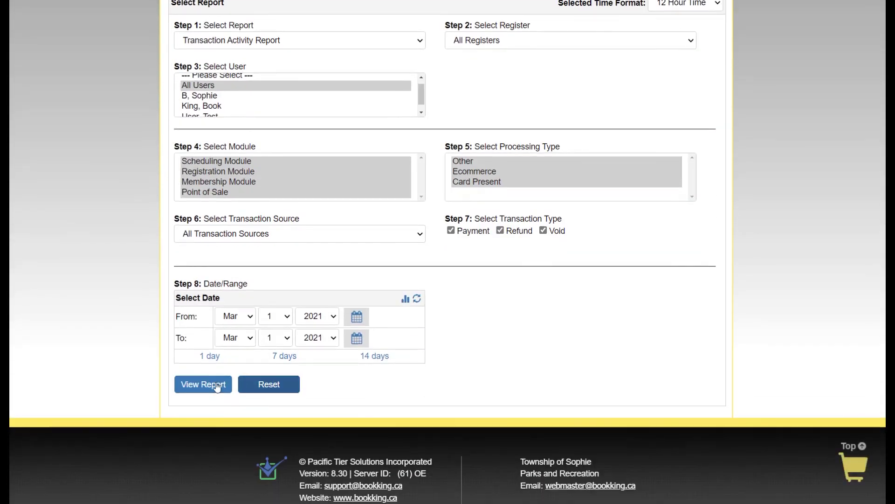
click(203, 384)
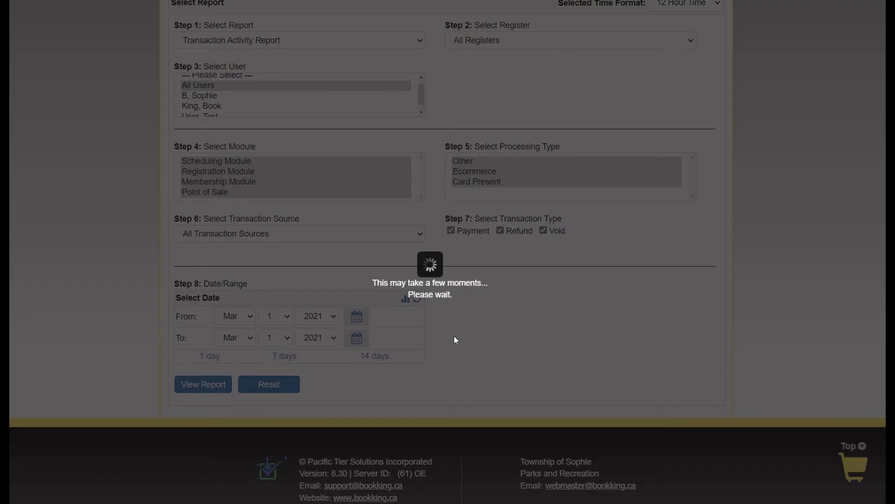
Step: Save the transaction report as "Today's Cash Out Report" with date mode Today and add it to favorites
scroll(512, 261, down, 2)
scroll(512, 259, down, 3)
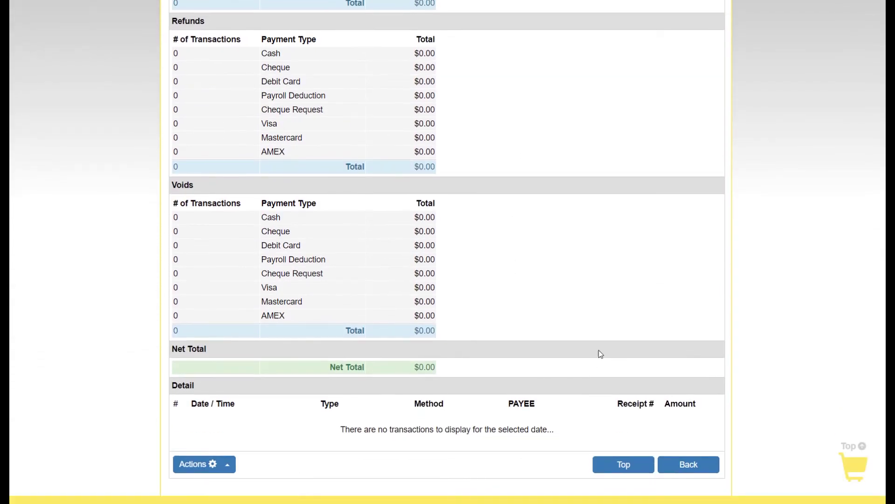
scroll(600, 354, up, 6)
click(616, 137)
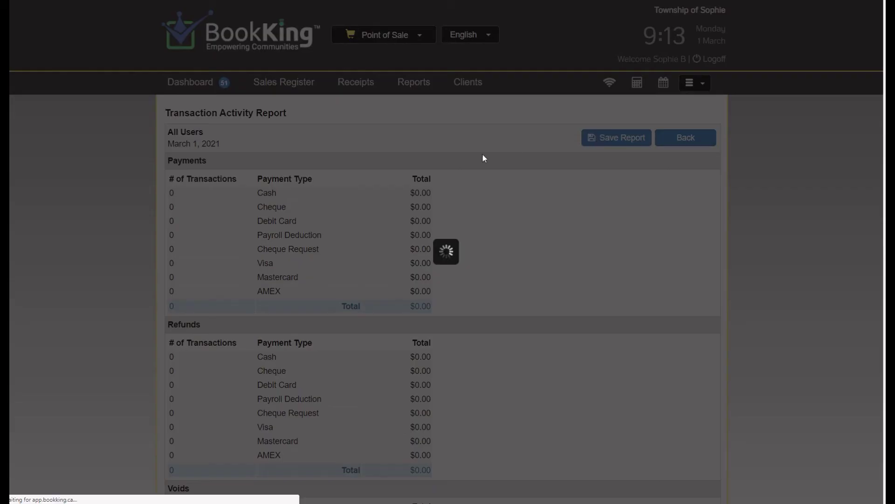
text(Today)
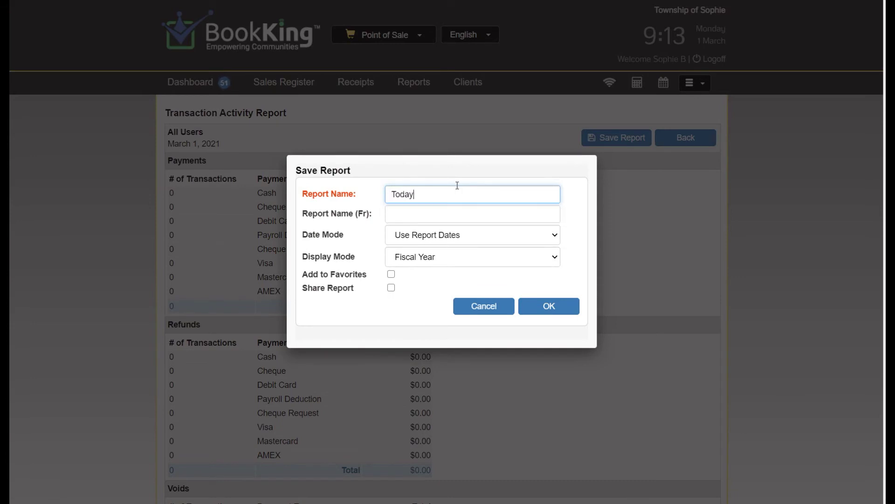
text('s Cash Out Report)
click(444, 239)
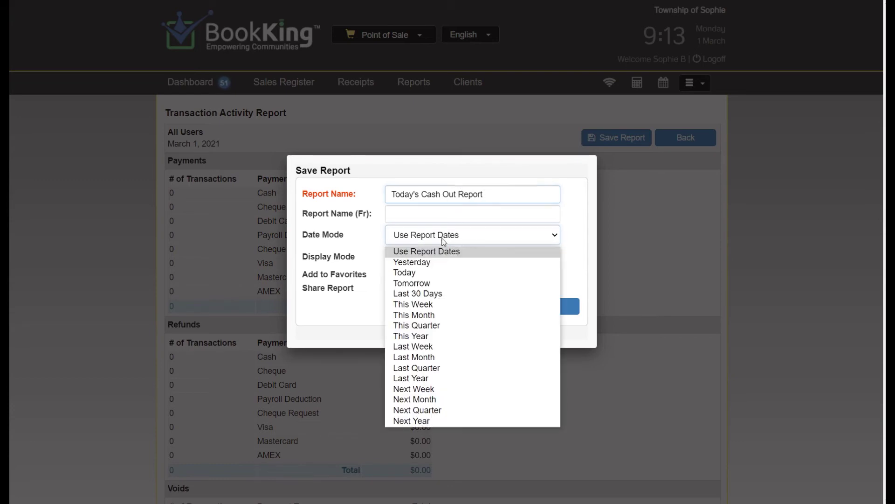
click(436, 273)
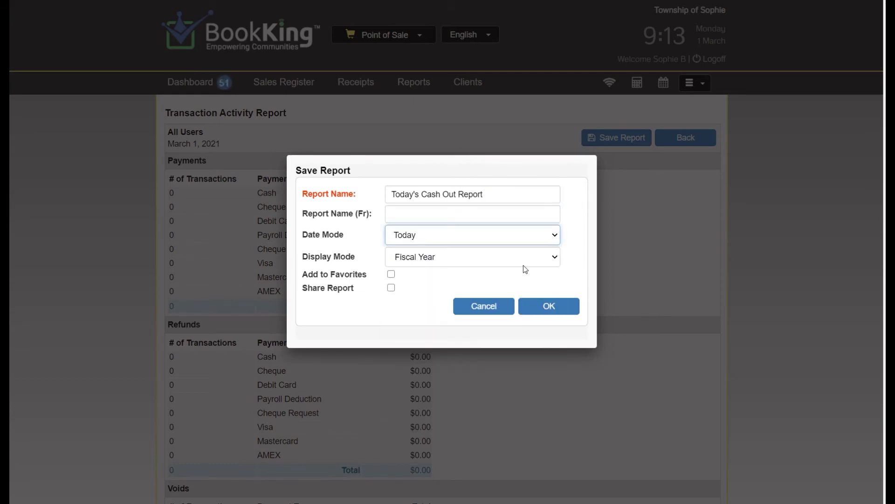
click(391, 274)
click(537, 309)
click(558, 255)
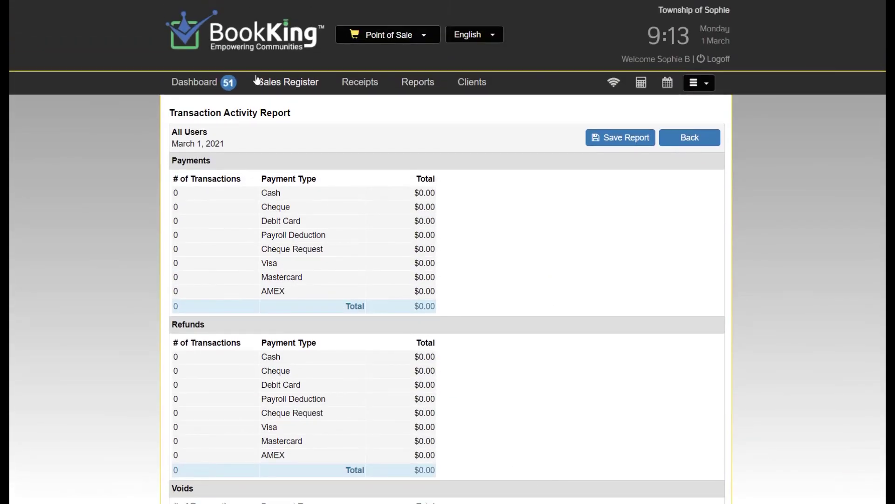
Step: Check the dashboard home's Favorite Reports list for all the saved reports
click(195, 84)
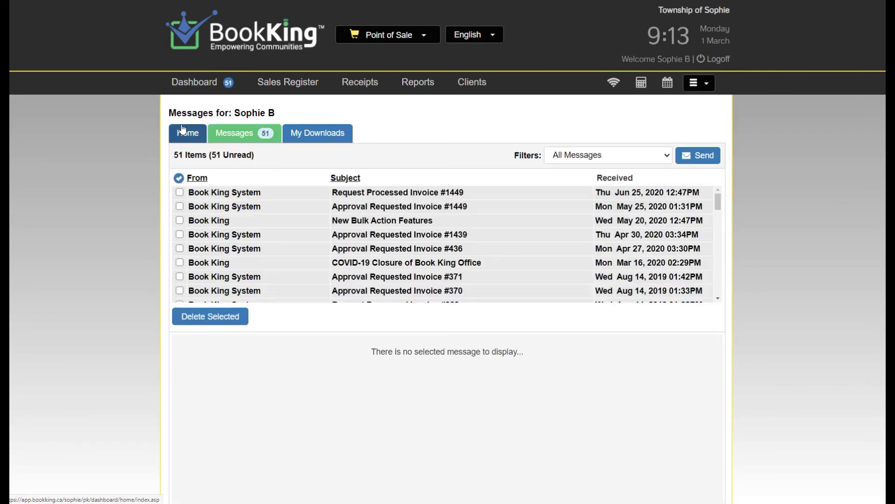
click(182, 129)
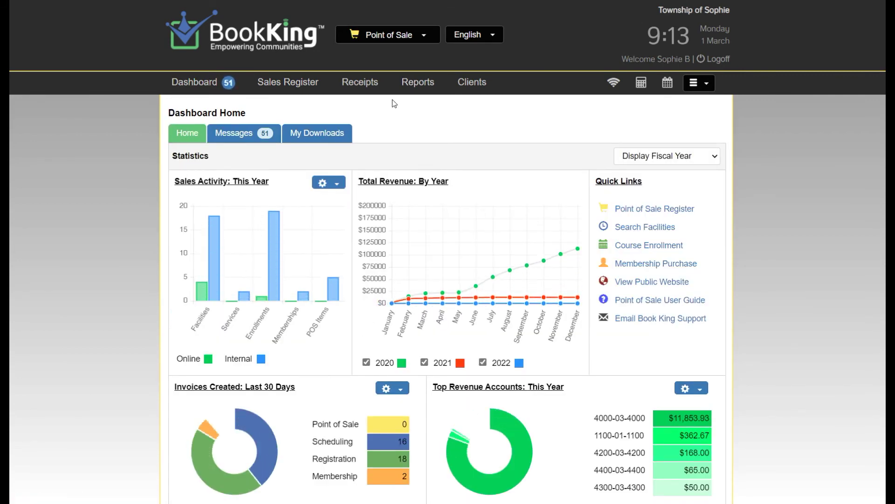
scroll(663, 128, down, 5)
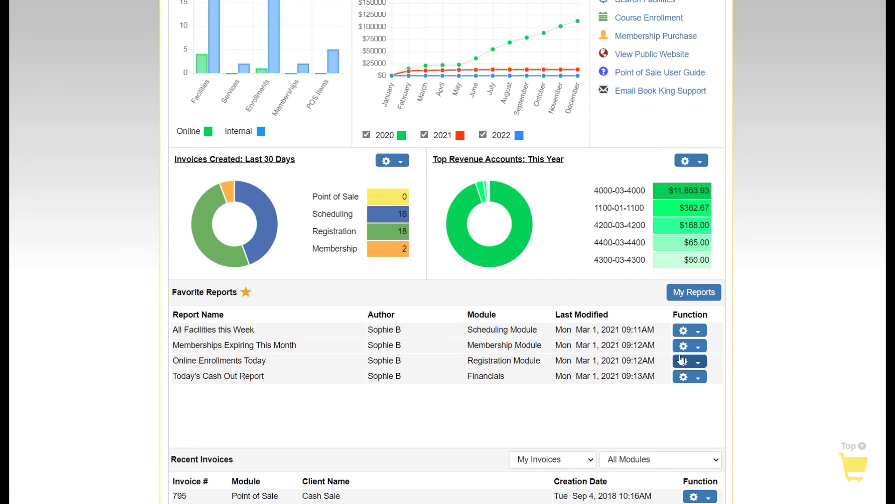
Step: Open the configuration of the "All Facilities this Week" favorite report
click(696, 345)
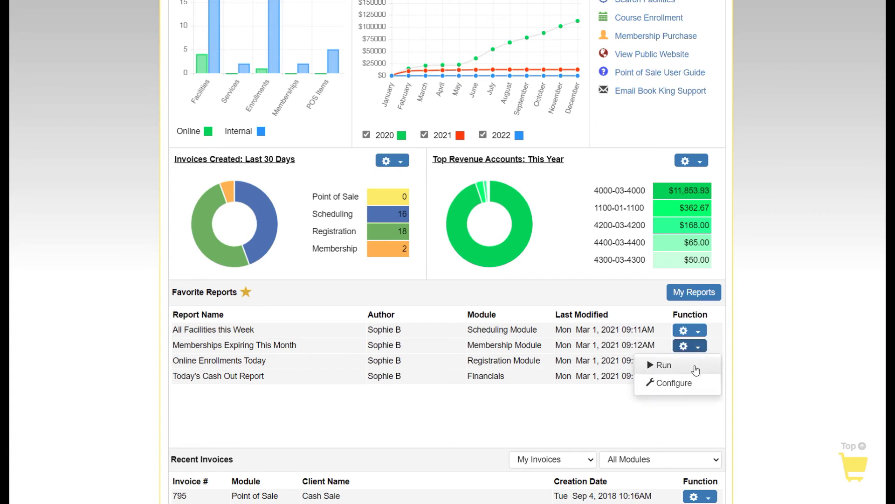
click(696, 330)
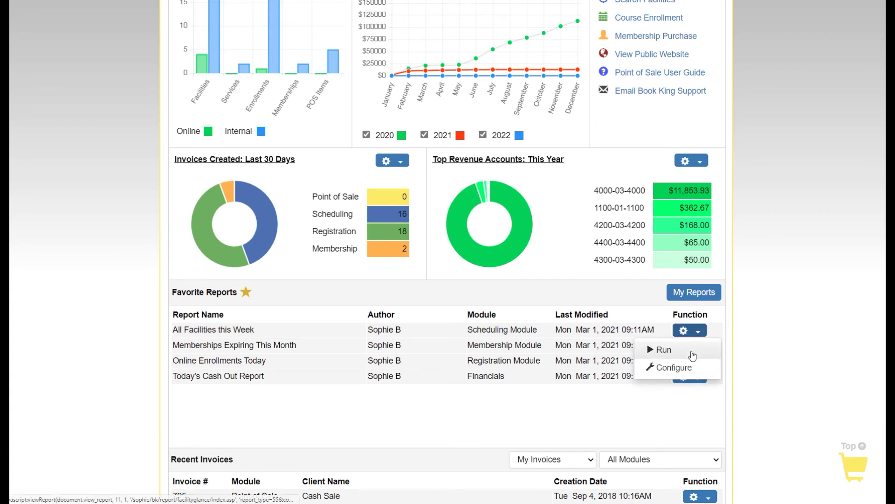
click(685, 376)
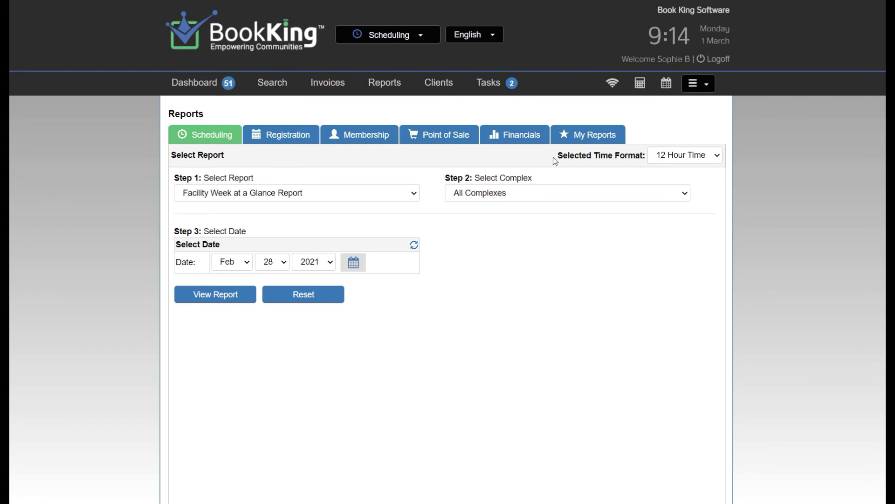
Step: Open the My Reports list and select all of the private reports
click(577, 139)
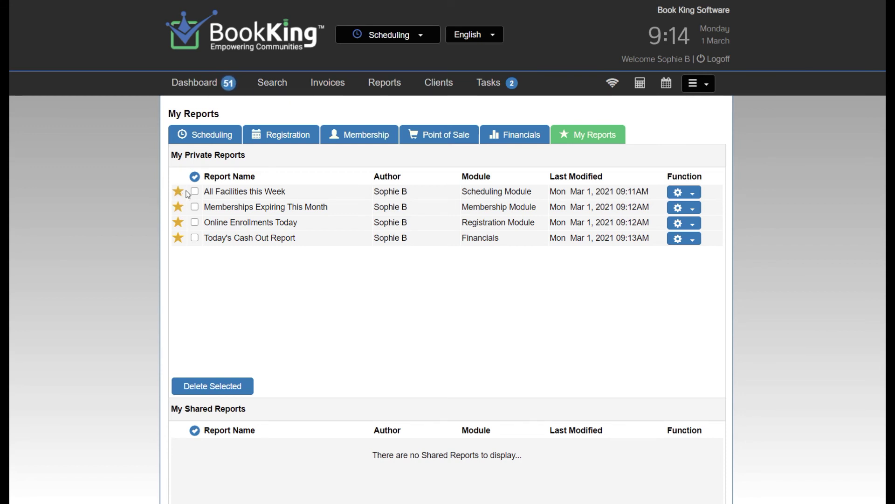
click(195, 177)
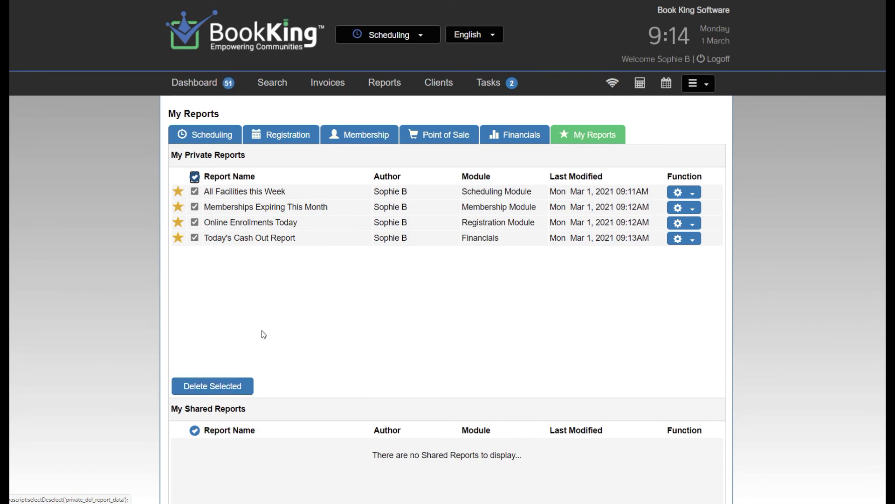
Step: Add the "Summary of Today's Rentals" report from Other User's Shared Reports to the favorites
scroll(262, 331, down, 5)
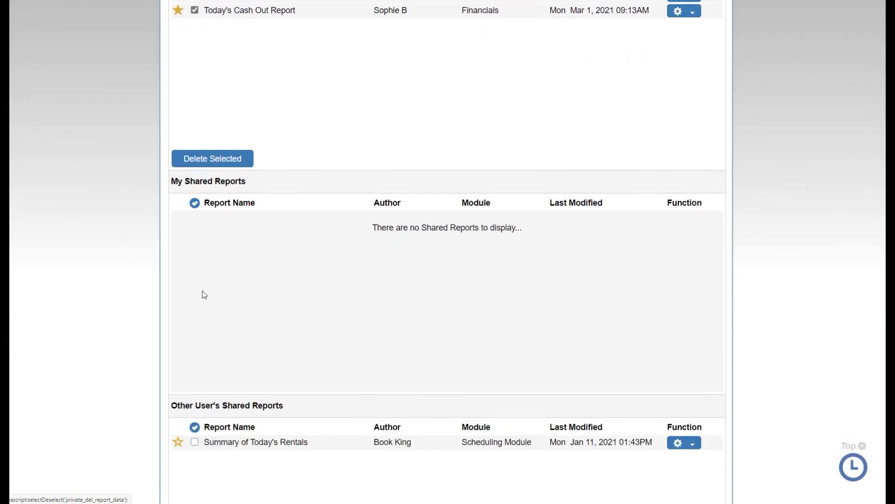
scroll(307, 348, down, 3)
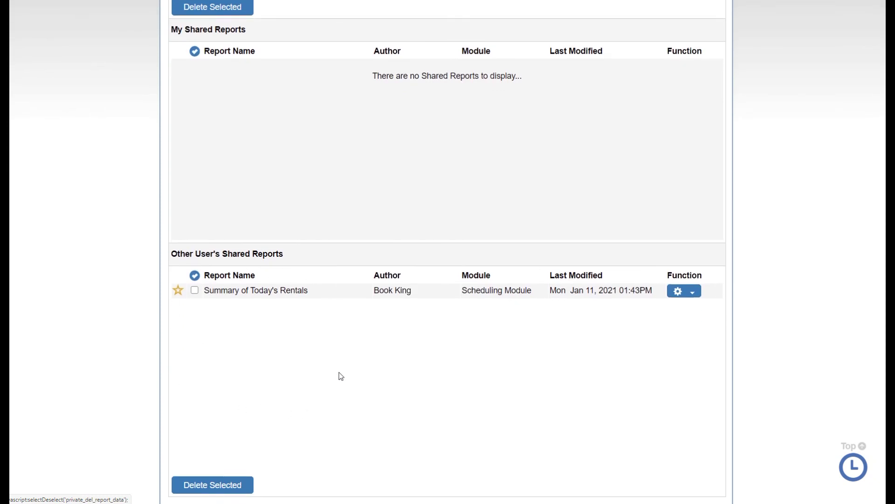
click(177, 292)
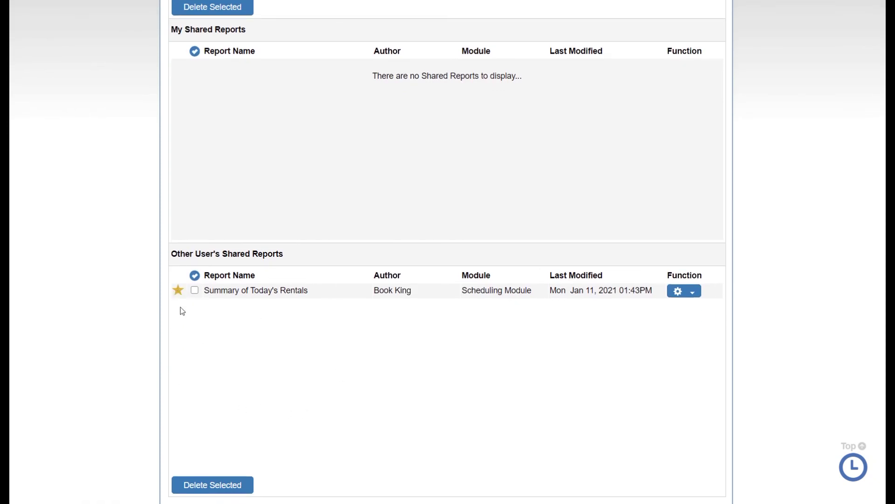
scroll(130, 309, down, 3)
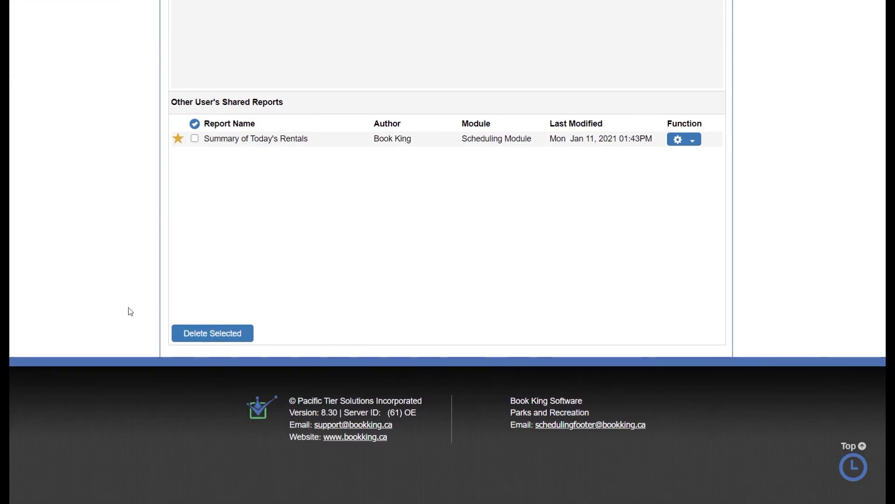
scroll(130, 309, up, 7)
scroll(130, 311, up, 3)
scroll(228, 44, up, 2)
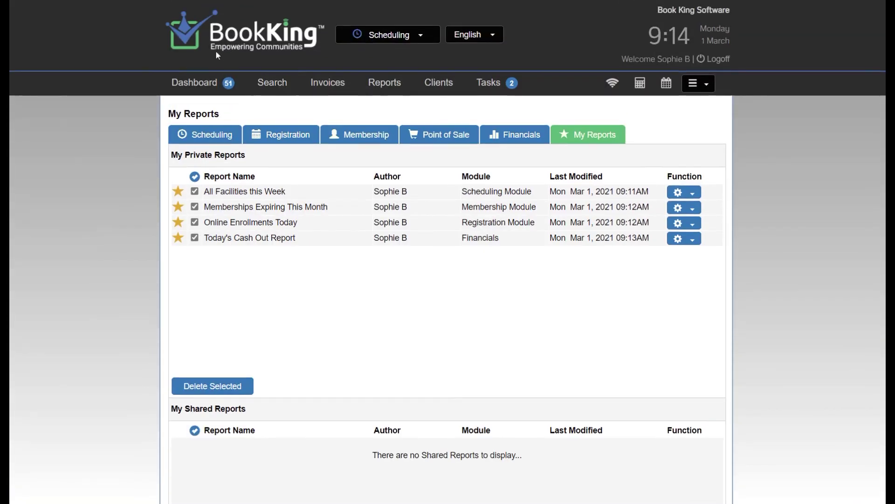
Step: Return to the dashboard home and check the Favorite Reports list for the "Summary of Today's Rentals" report
click(194, 82)
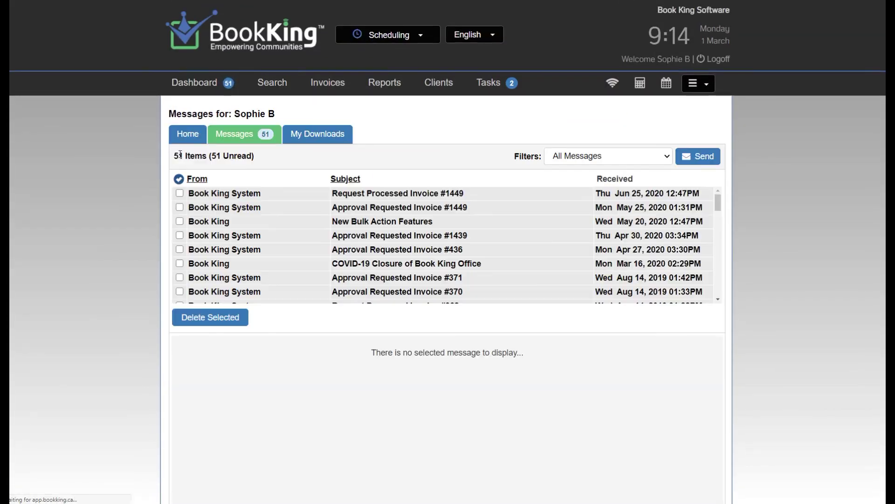
click(180, 144)
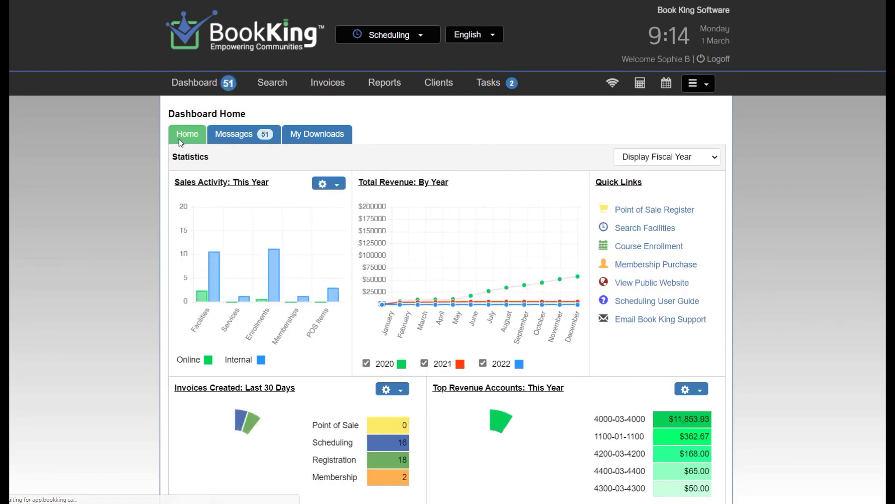
scroll(779, 227, down, 8)
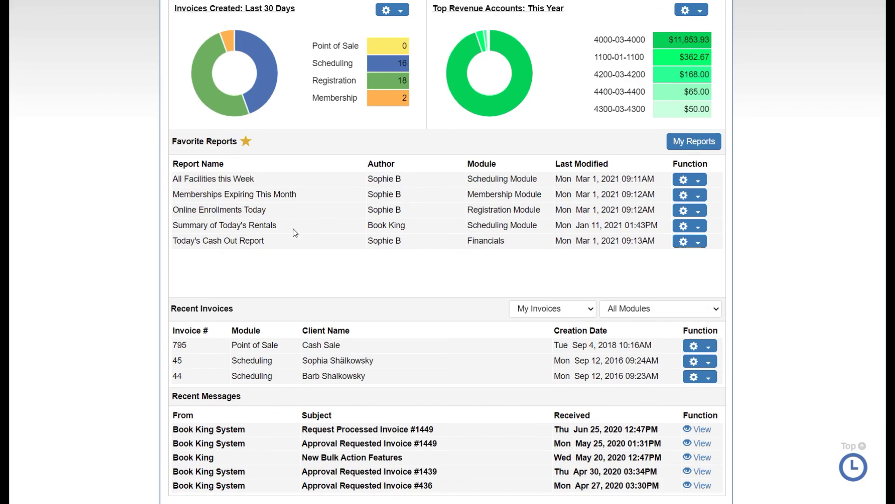
scroll(768, 157, up, 8)
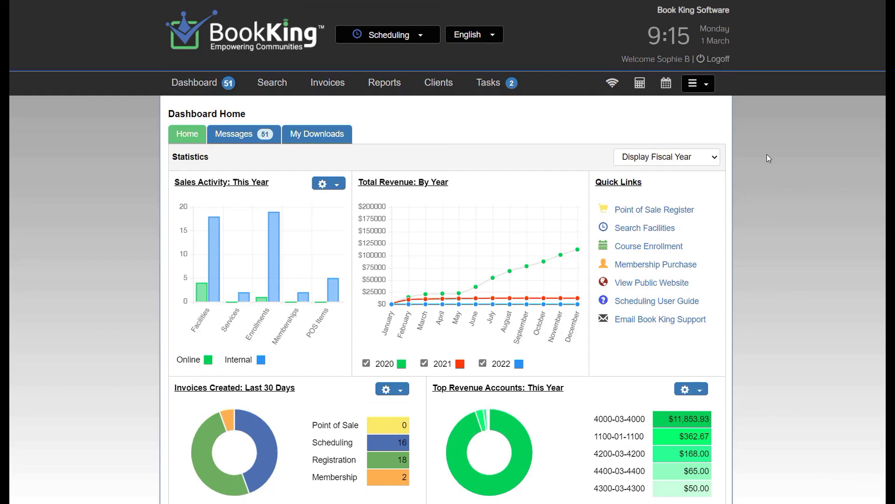